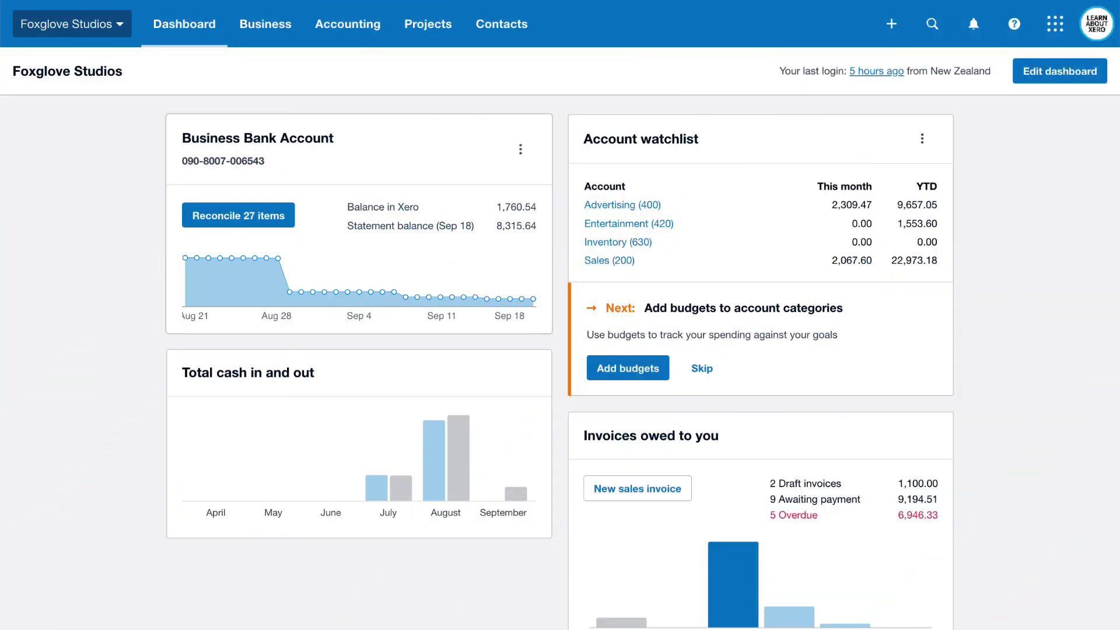
Step: Add EUR Euro to Foxglove Studios' currencies from the organisation settings
{"action": "left_click", "coordinate": [118, 25]}
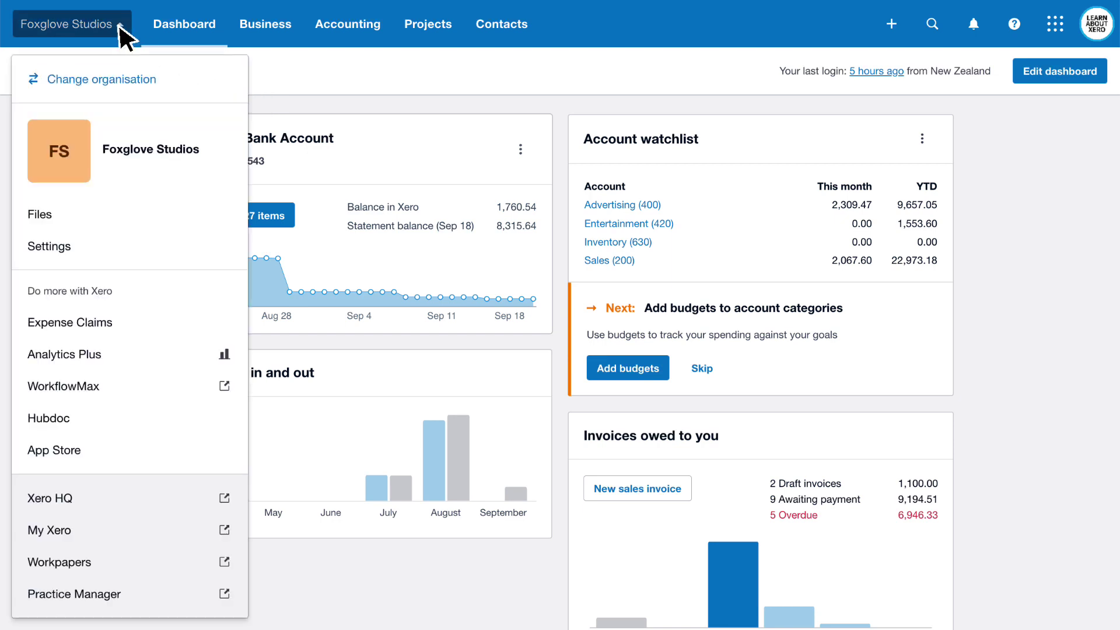
{"action": "left_click", "coordinate": [115, 254]}
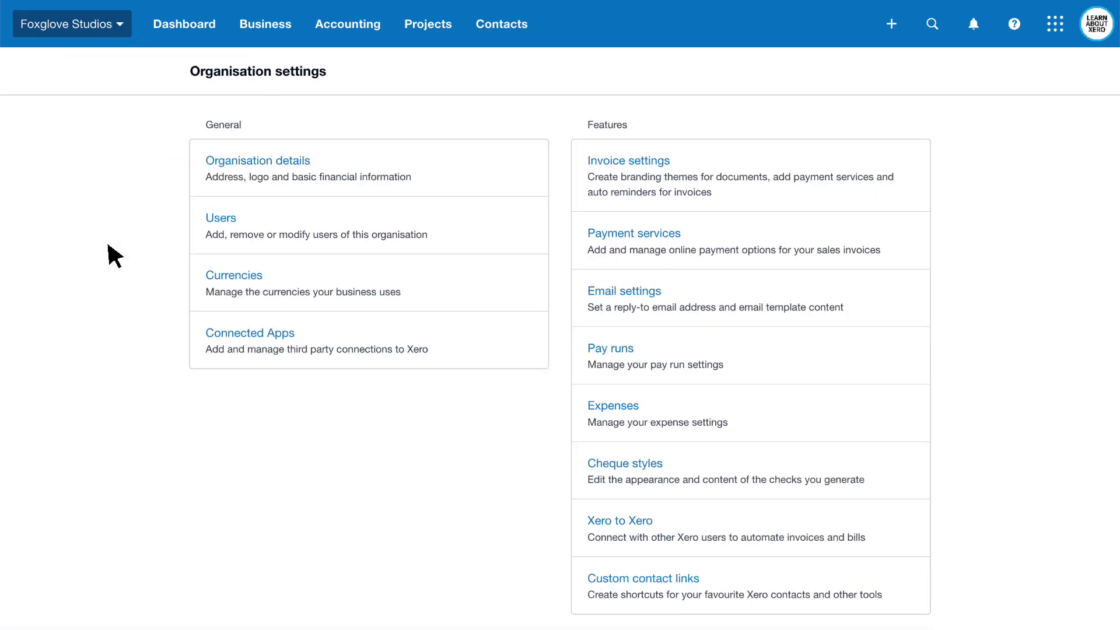
{"action": "left_click", "coordinate": [238, 290]}
{"action": "left_click", "coordinate": [235, 114]}
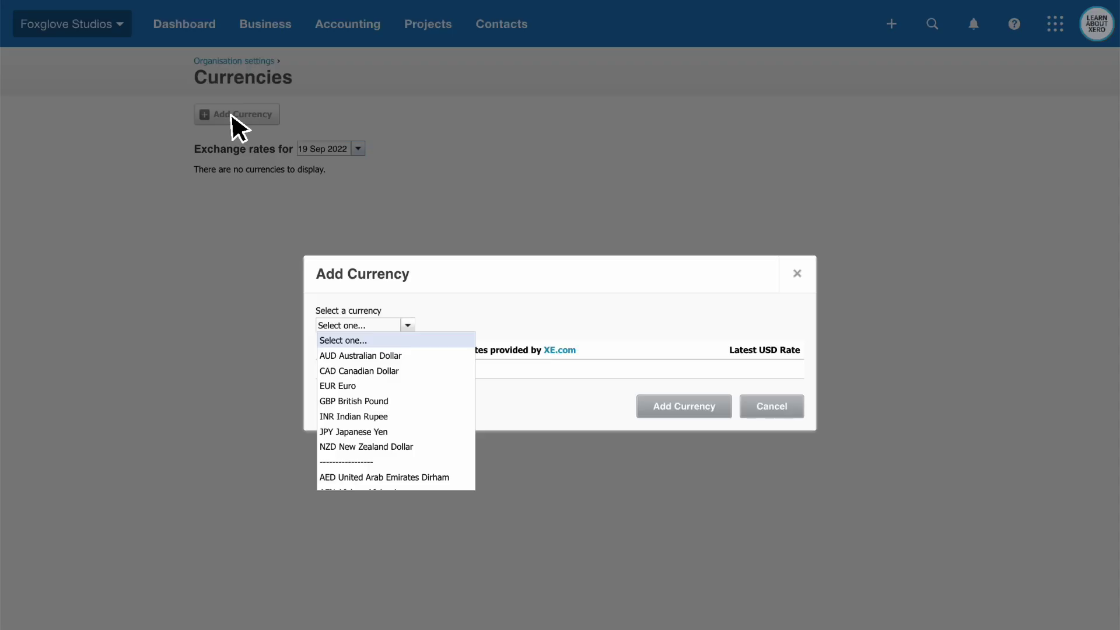
{"action": "key", "text": "e"}
{"action": "key", "text": "Return"}
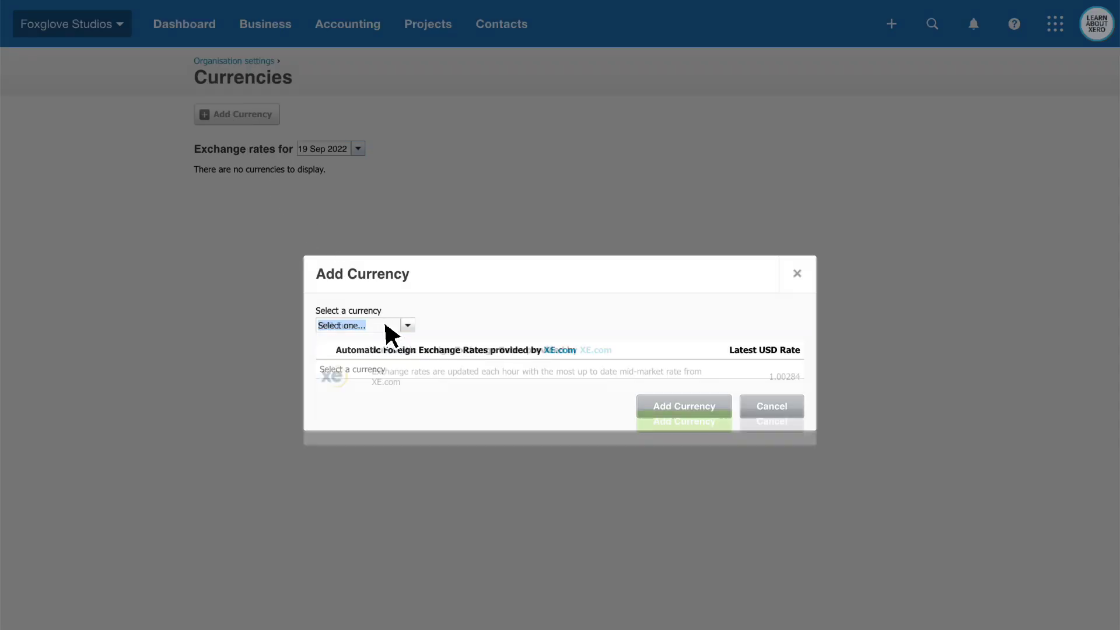
{"action": "type", "text": "EUR Euro"}
{"action": "left_click", "coordinate": [648, 418]}
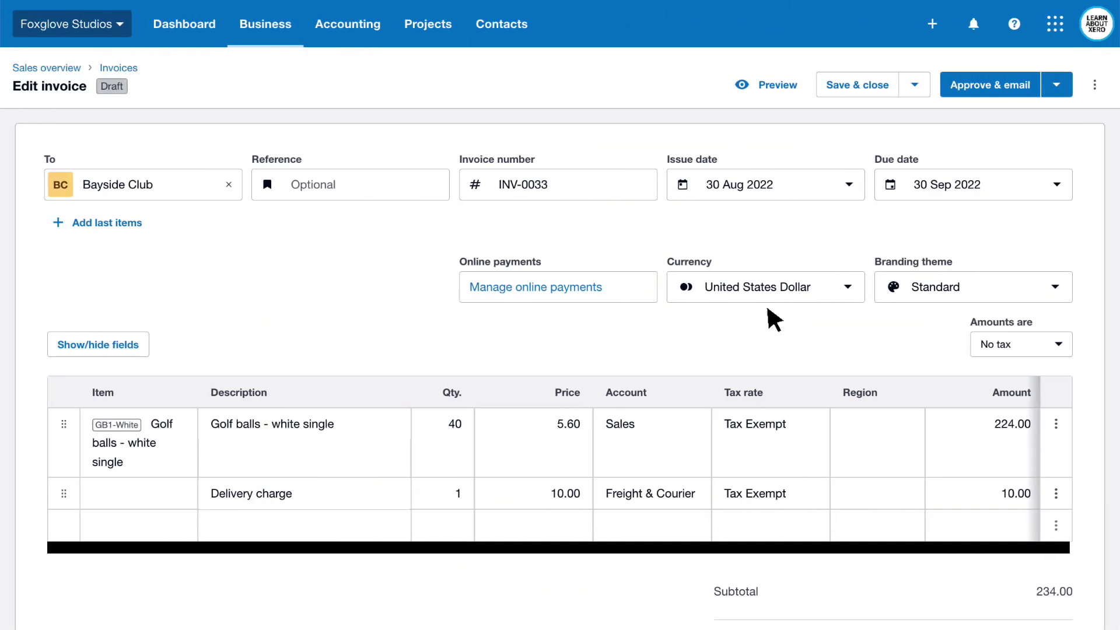
Step: Set the Bayside Club invoice currency to ARS Argentine Peso
{"action": "left_click", "coordinate": [847, 286]}
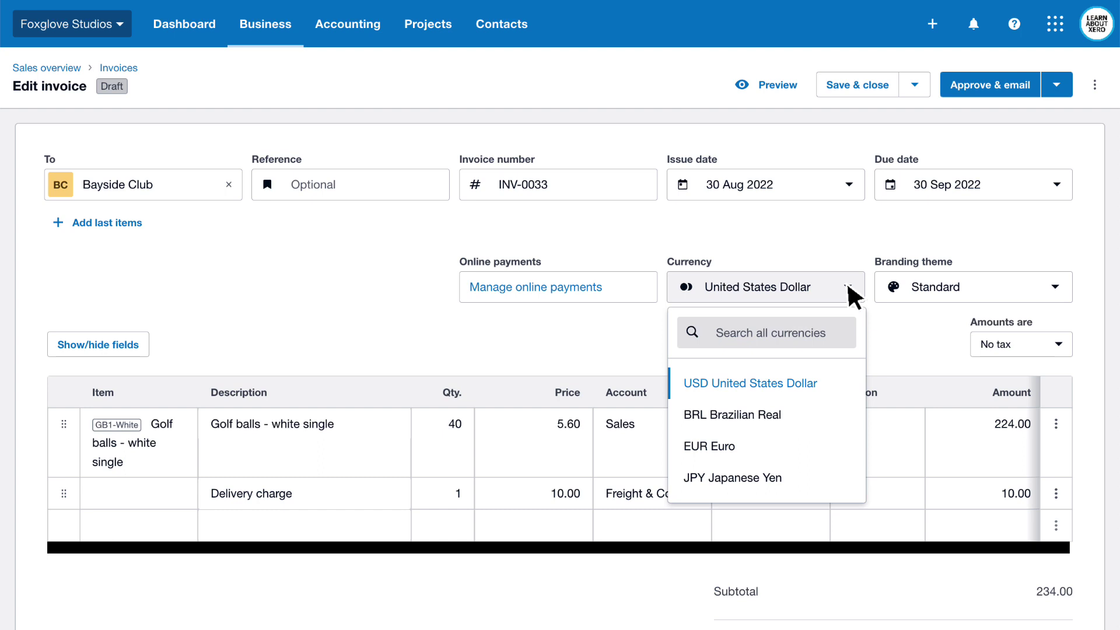
{"action": "type", "text": "arg"}
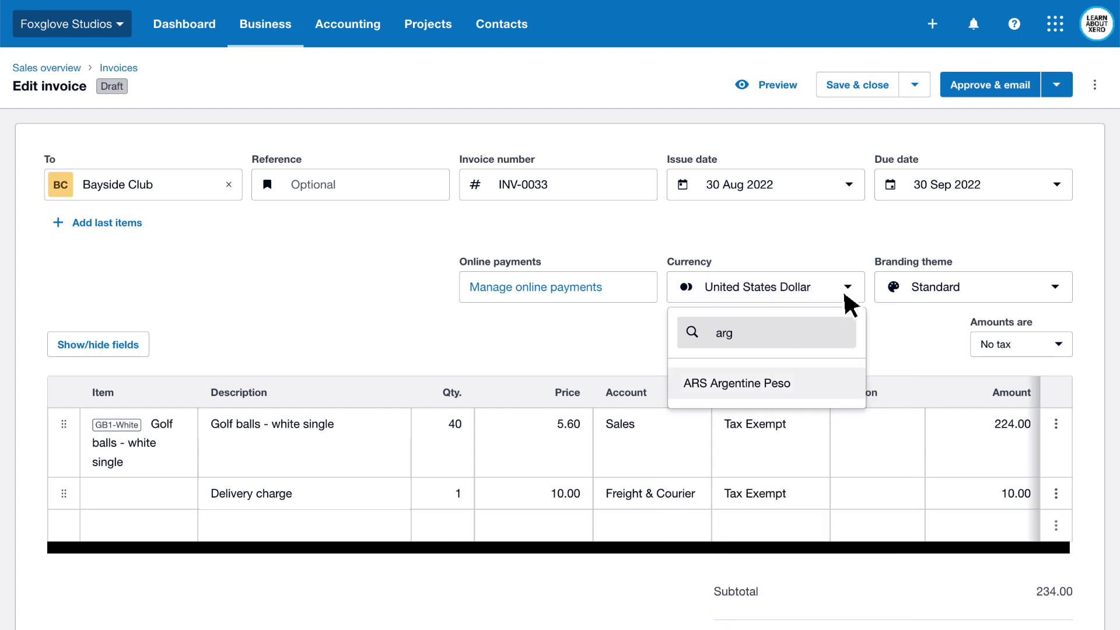
{"action": "left_click", "coordinate": [806, 391]}
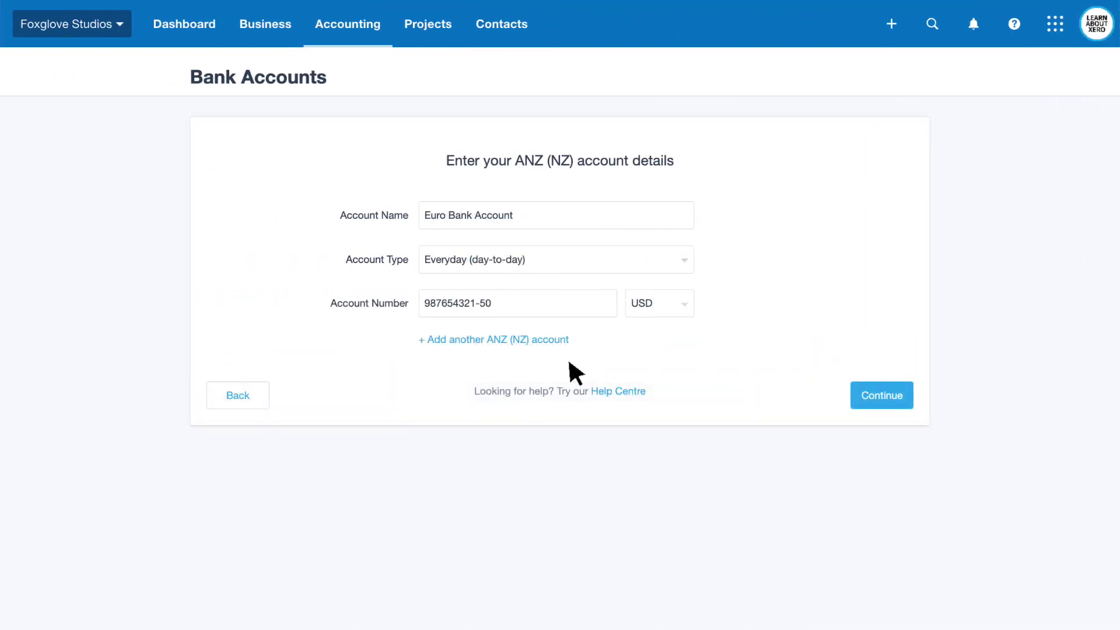
Step: Change the Euro Bank Account's currency from USD to EUR and save the account
{"action": "left_click", "coordinate": [683, 303]}
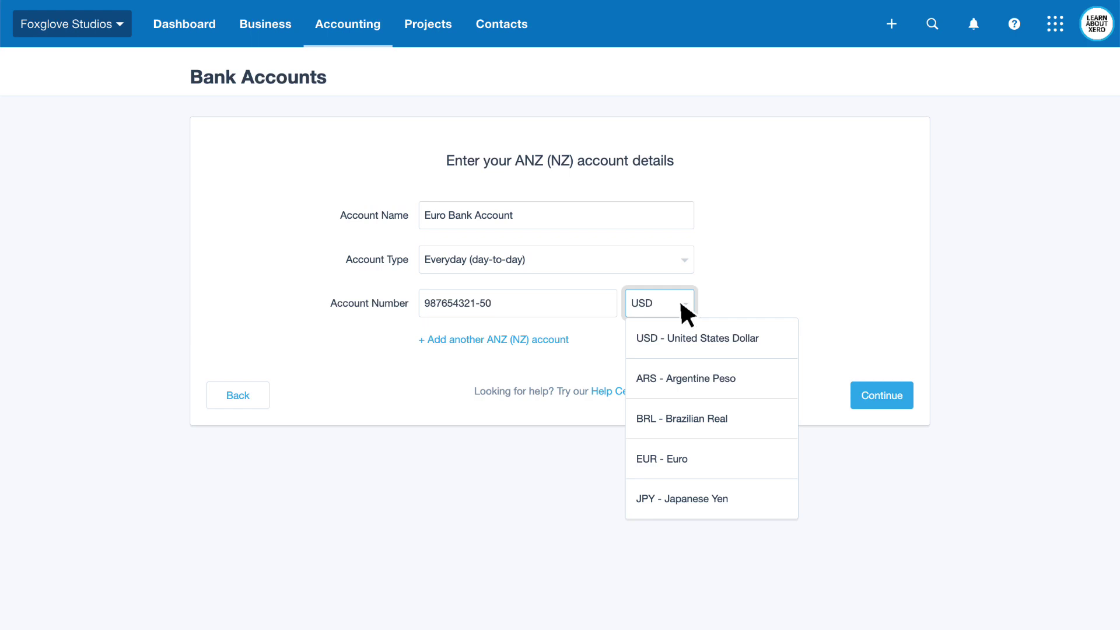
{"action": "left_click", "coordinate": [696, 458]}
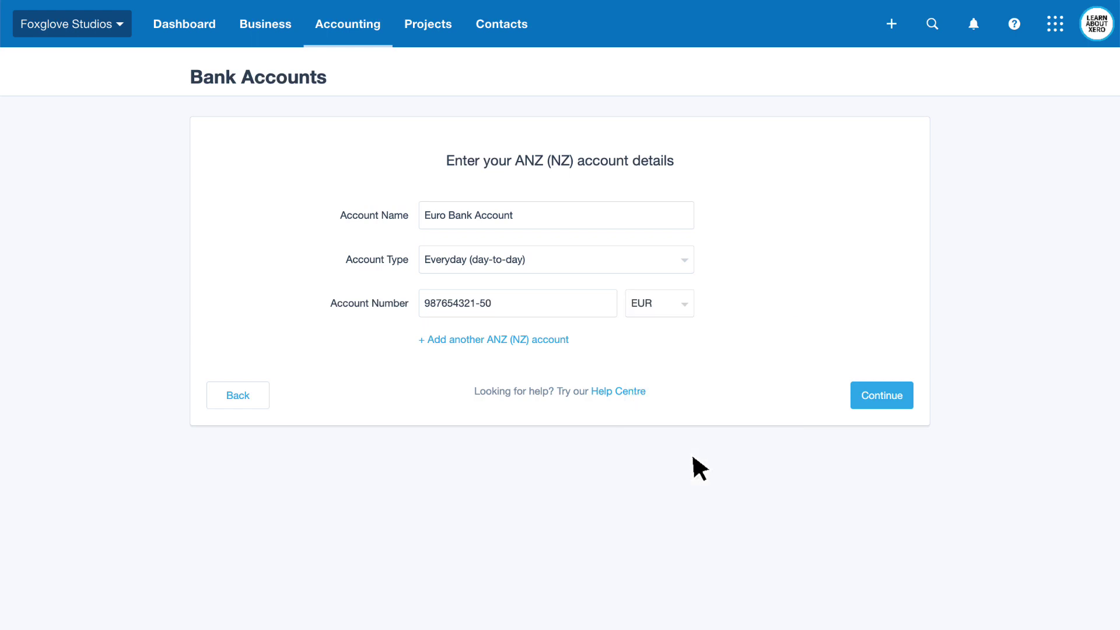
{"action": "left_click", "coordinate": [881, 394]}
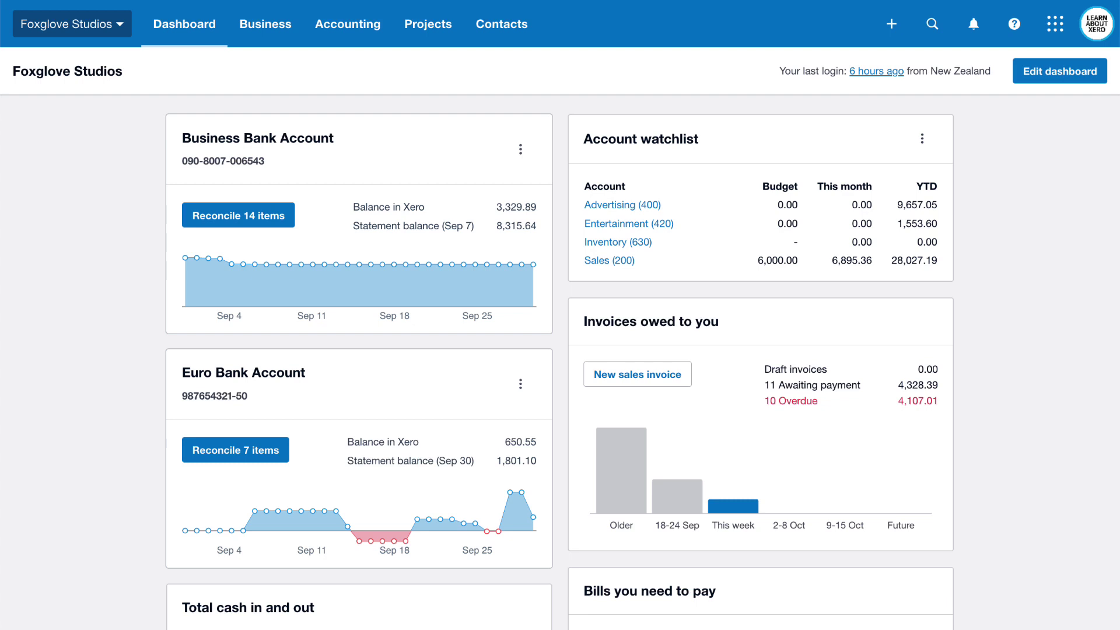
Step: Open Xero help to look up articles on foreign currency transactions
{"action": "left_click", "coordinate": [1014, 23]}
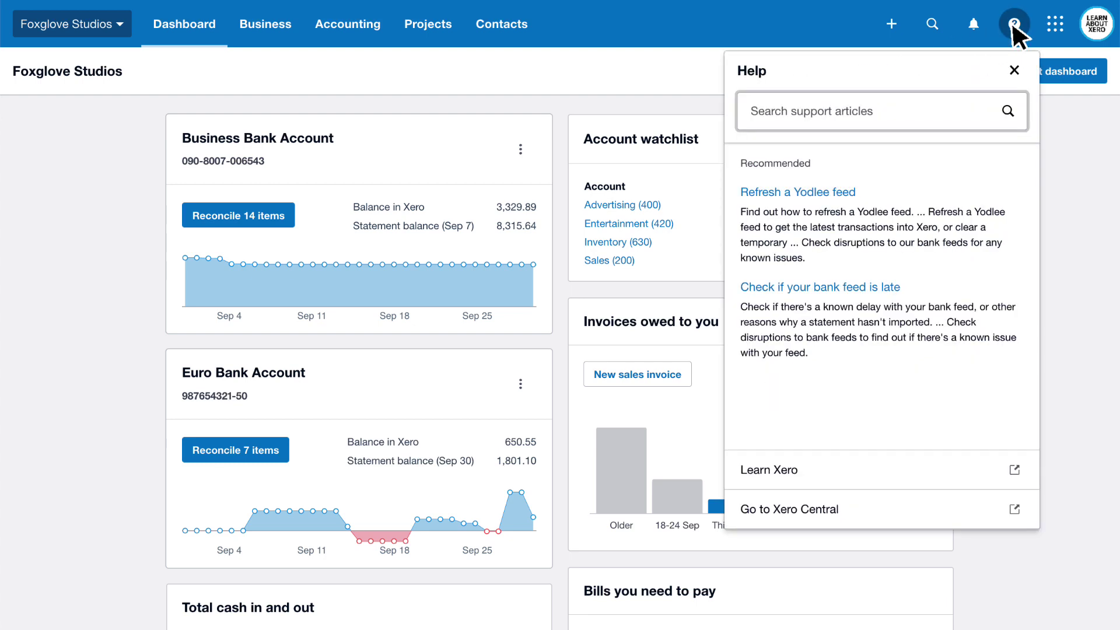